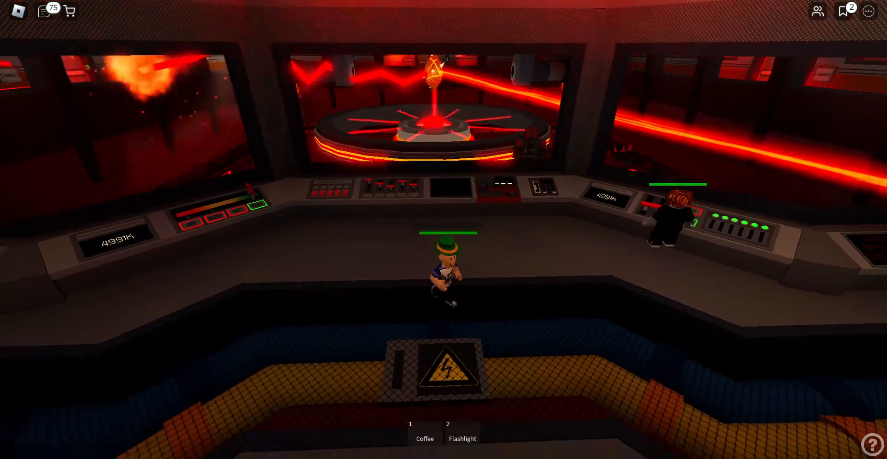
key(a)
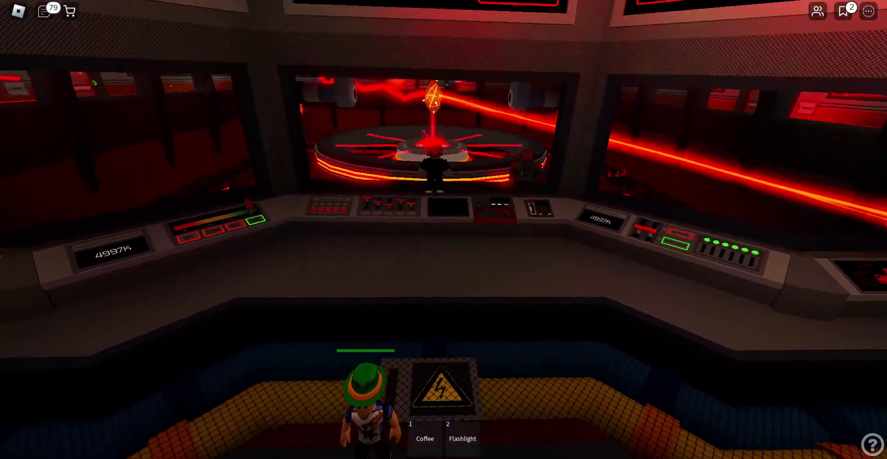
drag(444, 208, 444, 263)
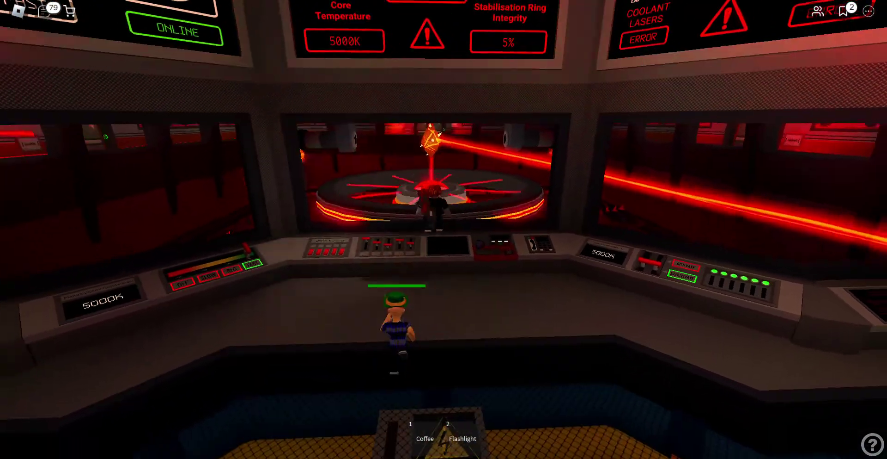
drag(444, 242, 443, 291)
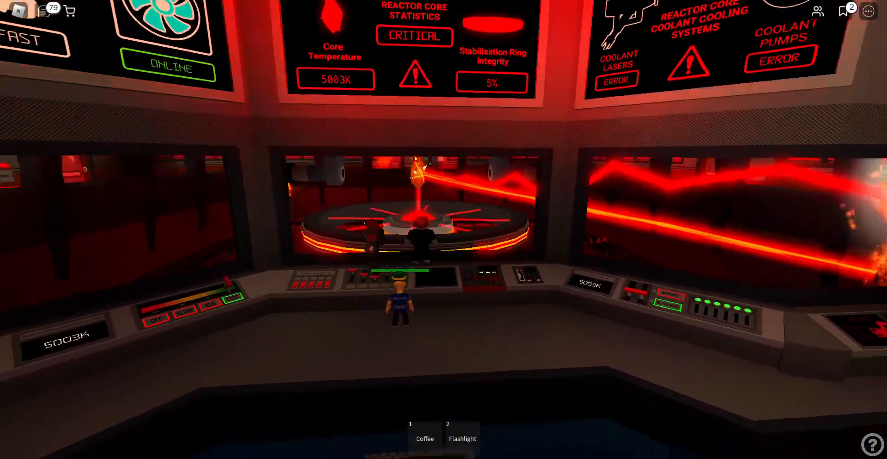
key(w)
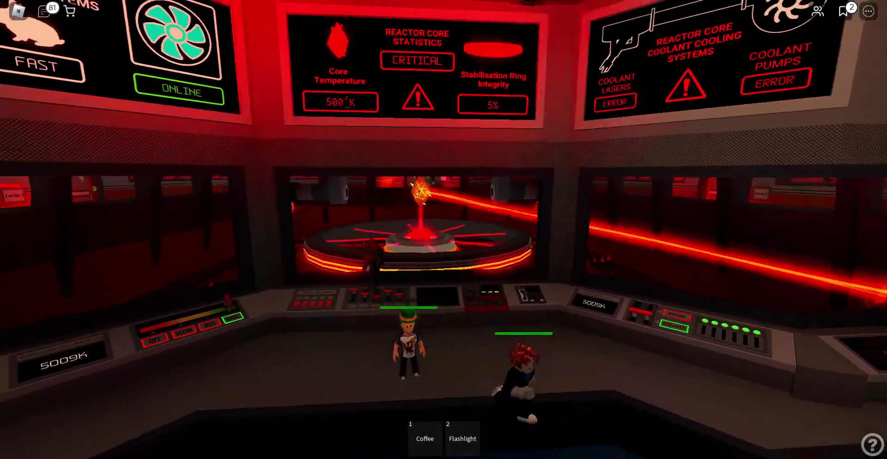
drag(444, 243, 444, 208)
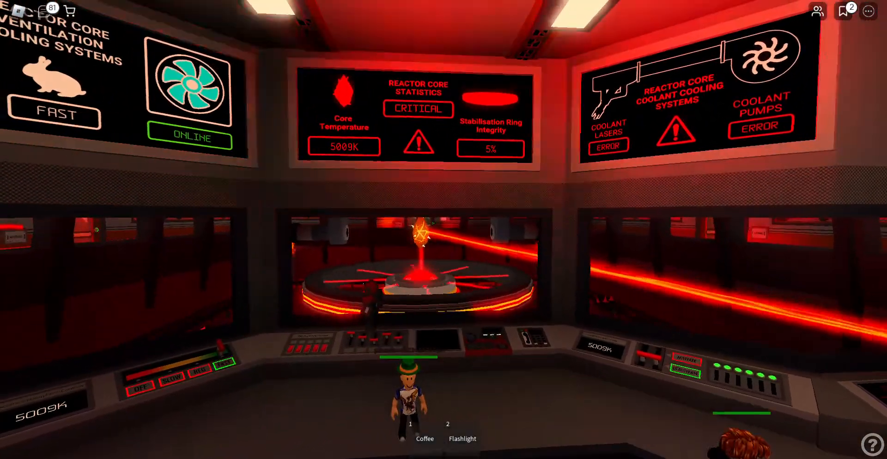
key(w)
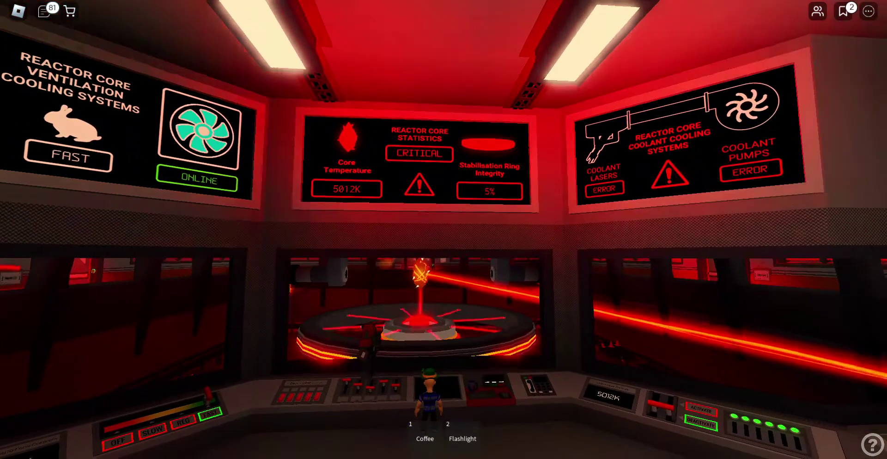
drag(444, 208, 443, 263)
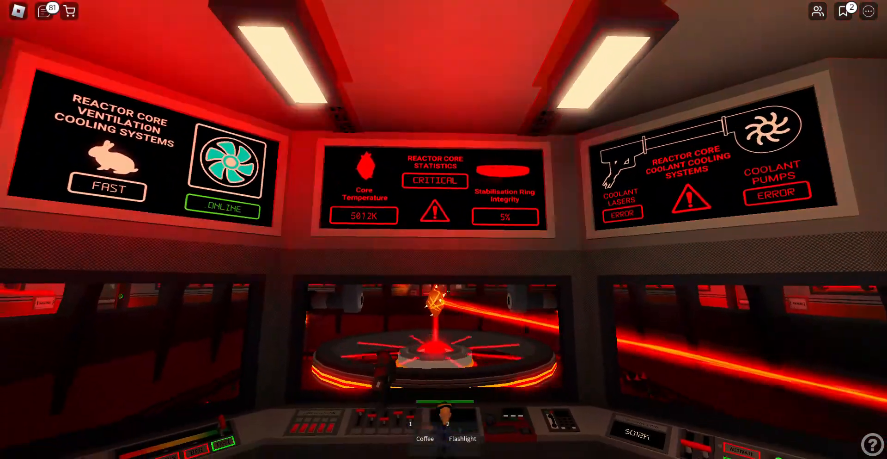
drag(444, 208, 444, 263)
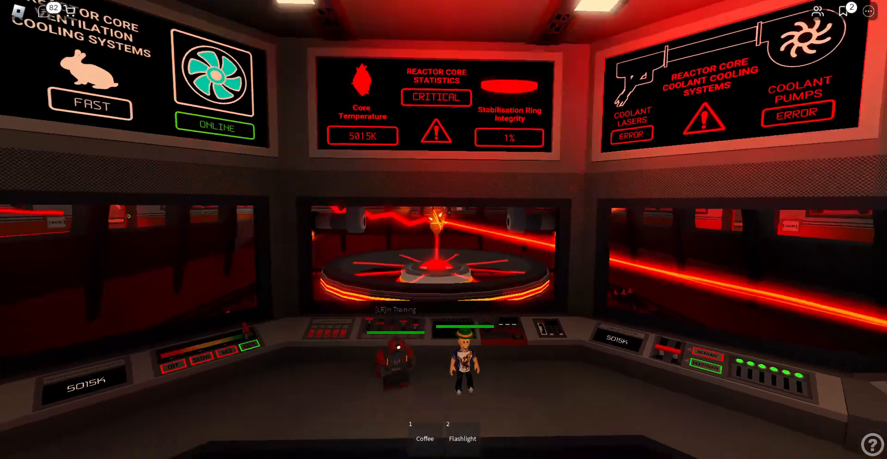
key(w)
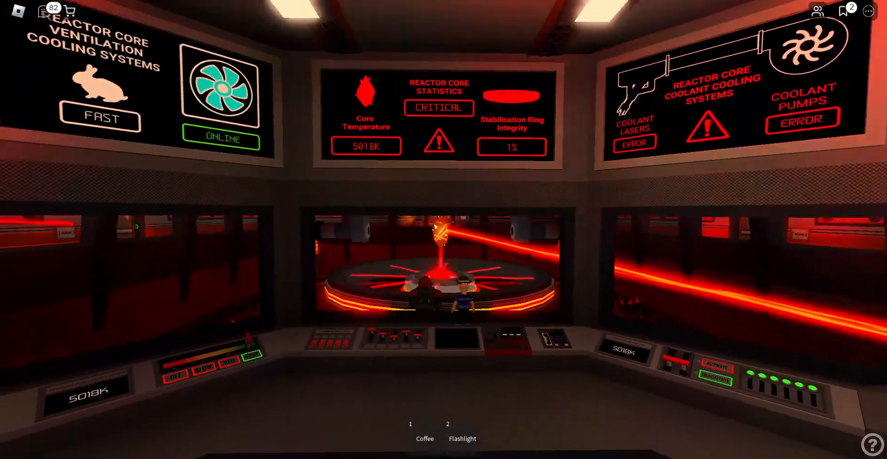
drag(444, 229, 277, 229)
key(s)
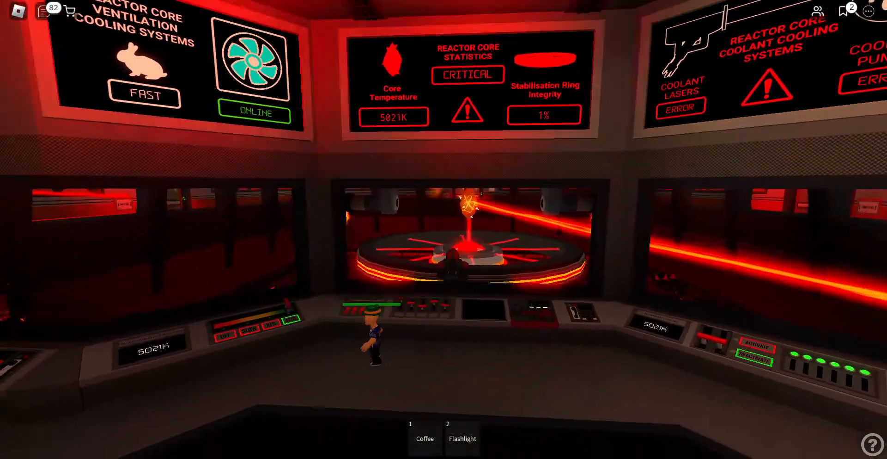
drag(443, 263, 444, 208)
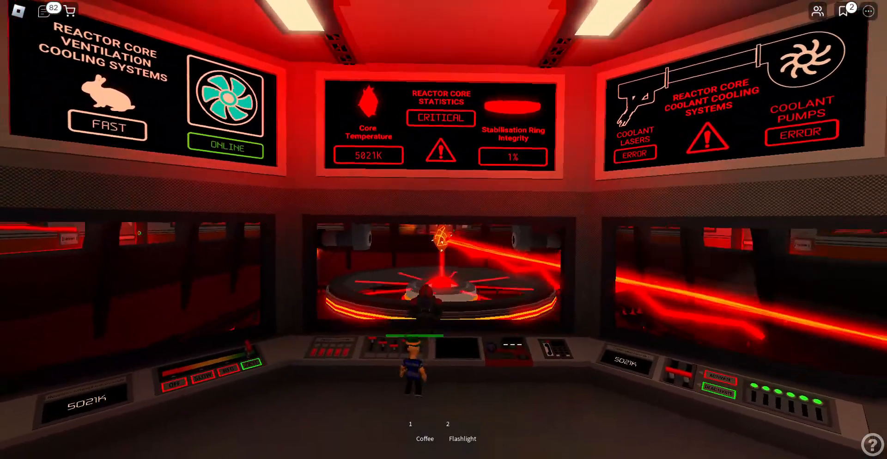